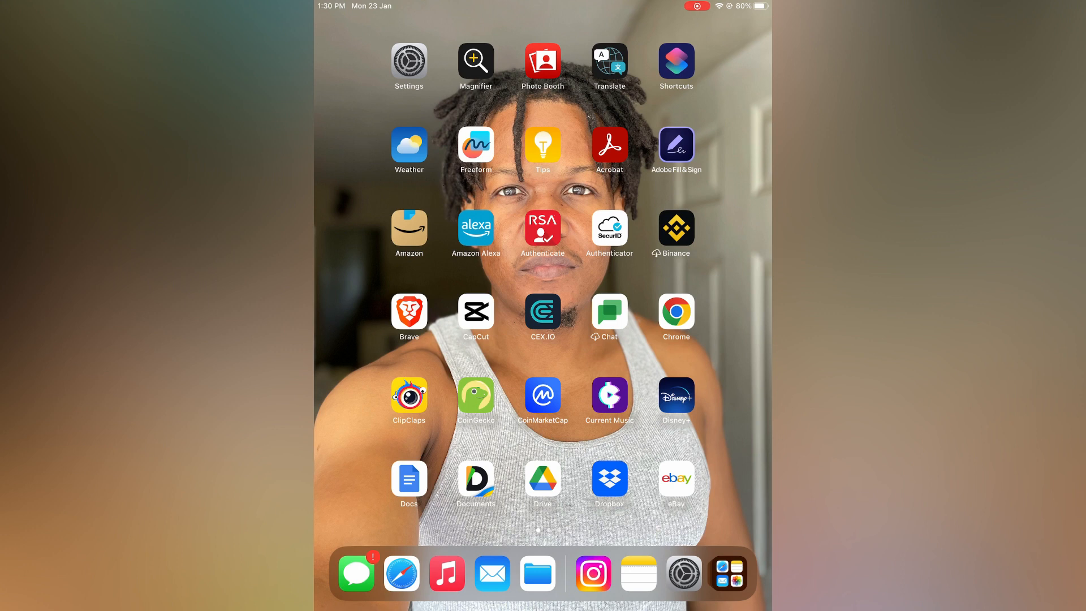
- Launch Safari and bring up its start page with the bookmarks sidebar
left_click(402, 574)
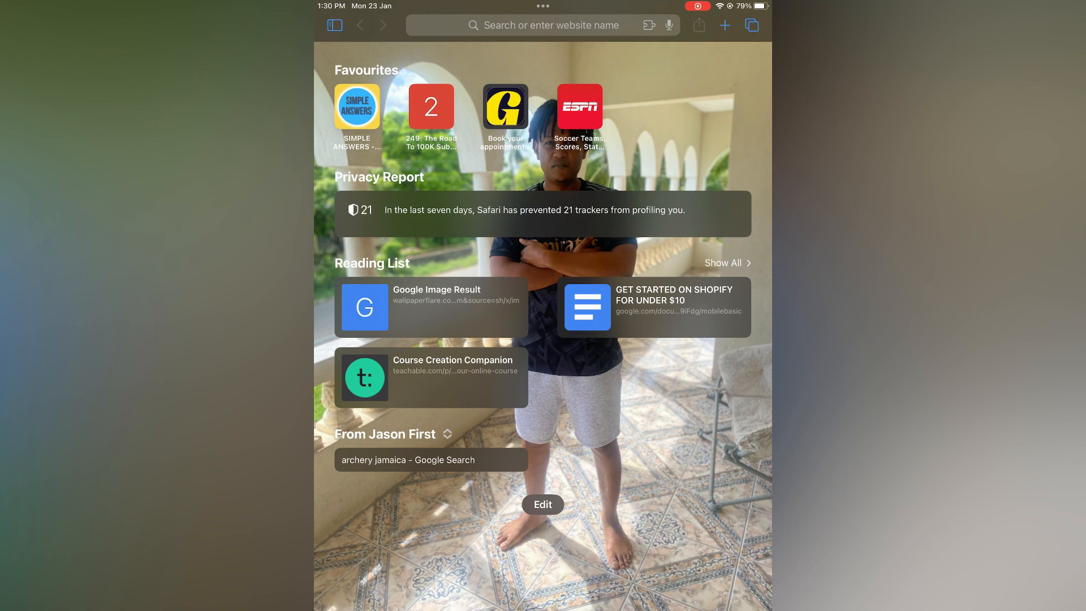
left_click(335, 25)
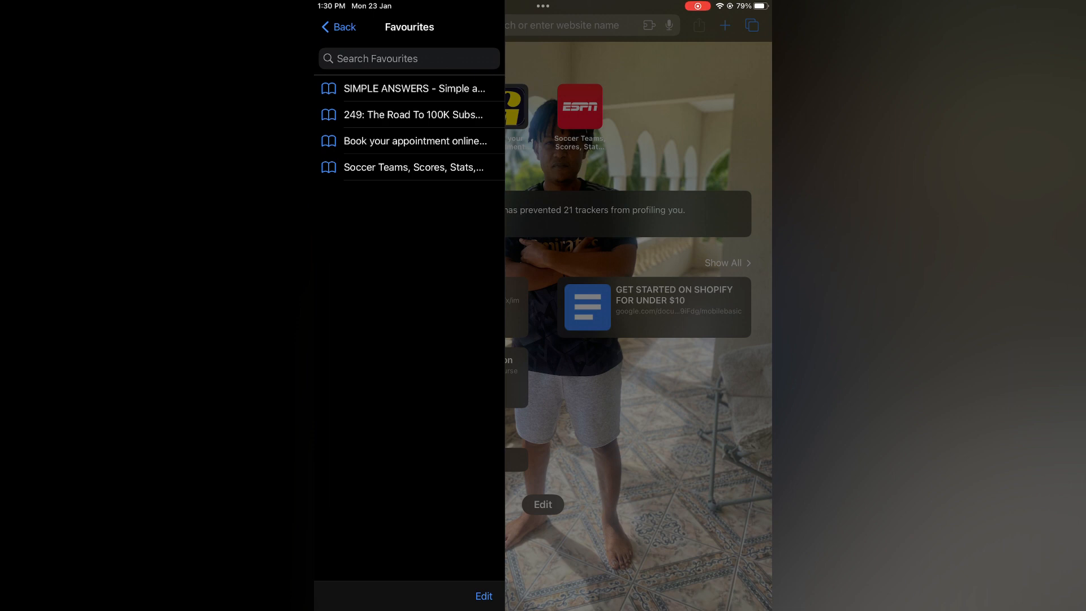
left_click(338, 26)
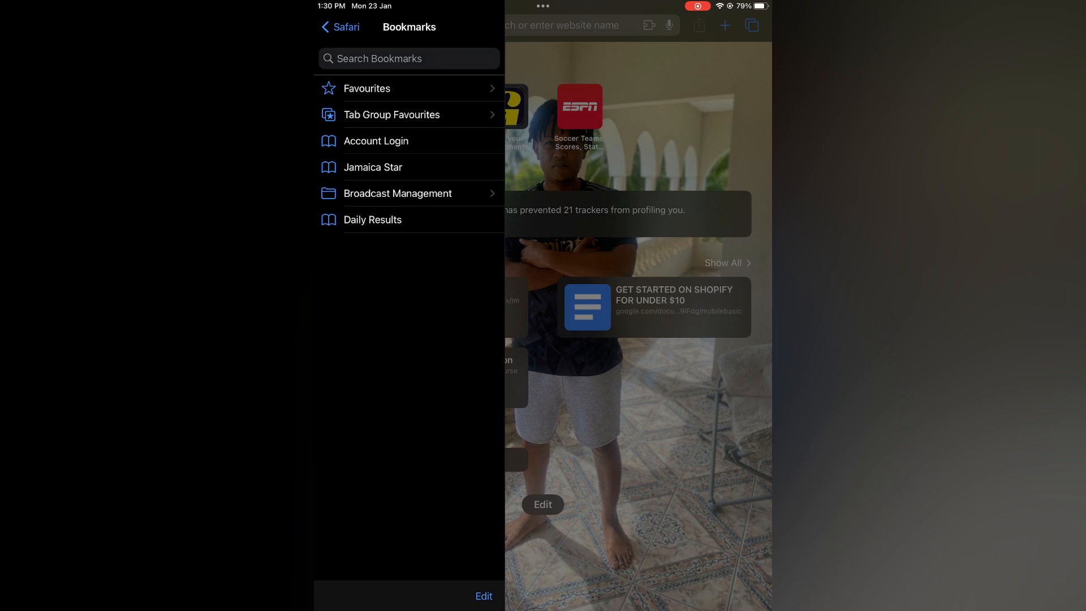
left_click(408, 88)
type("https://www.espn.com/soccer/")
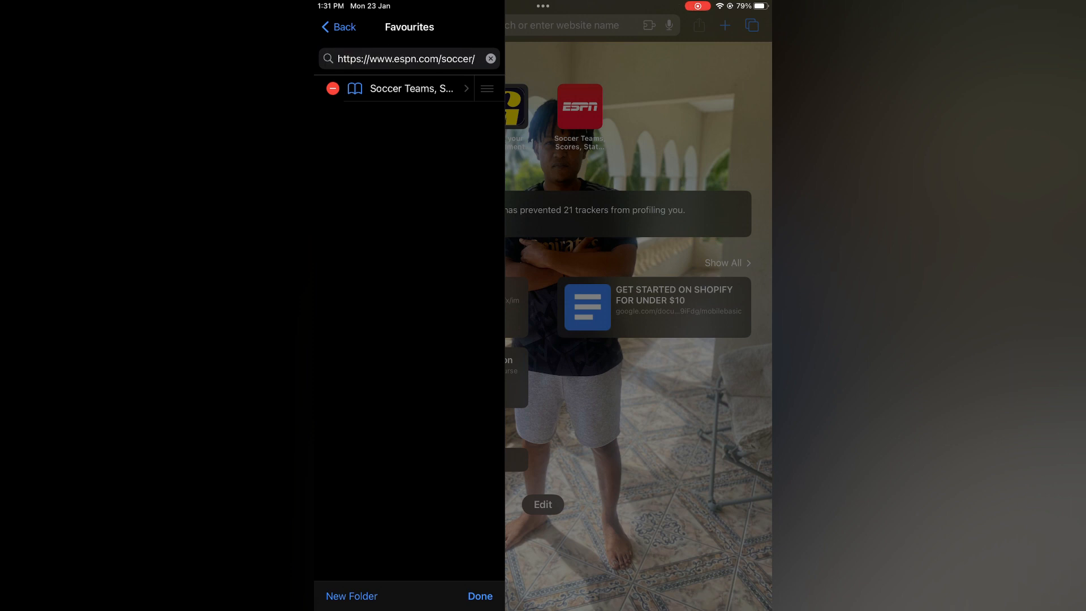
- Clear the Favourites search so all four bookmarks show, keeping the list in edit mode
left_click(491, 59)
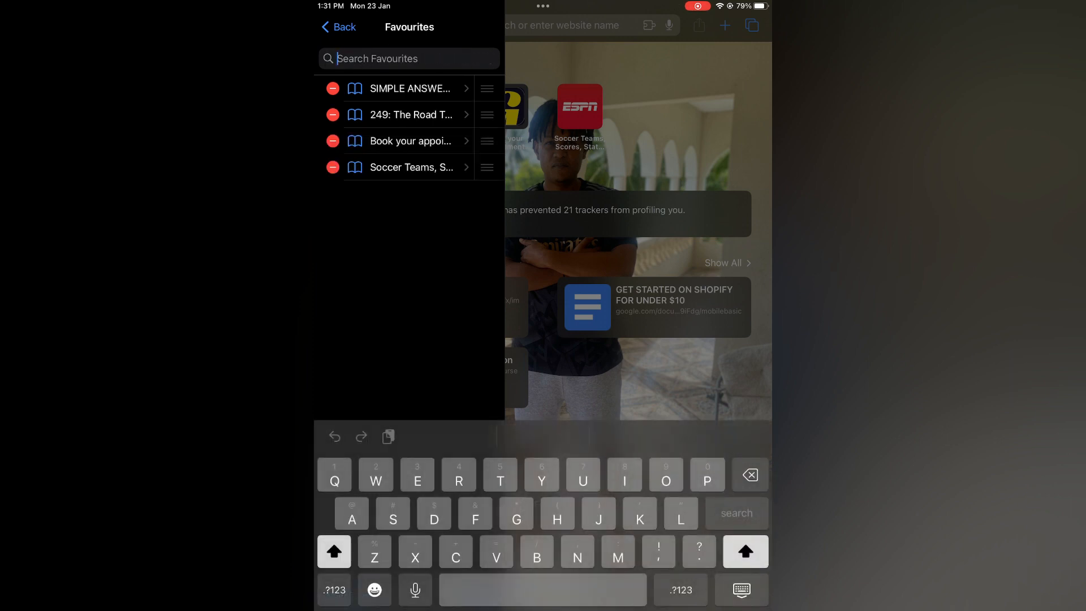
key("Escape")
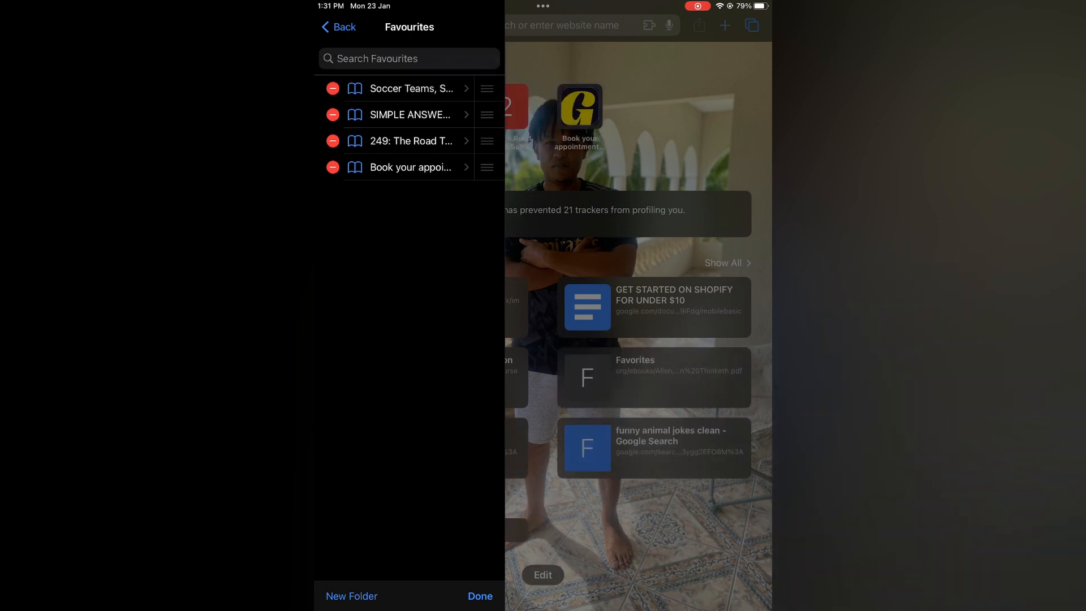
- Finish editing and close the sidebar, leaving ESPN Soccer Teams first on the start page
left_click(479, 595)
left_click(637, 340)
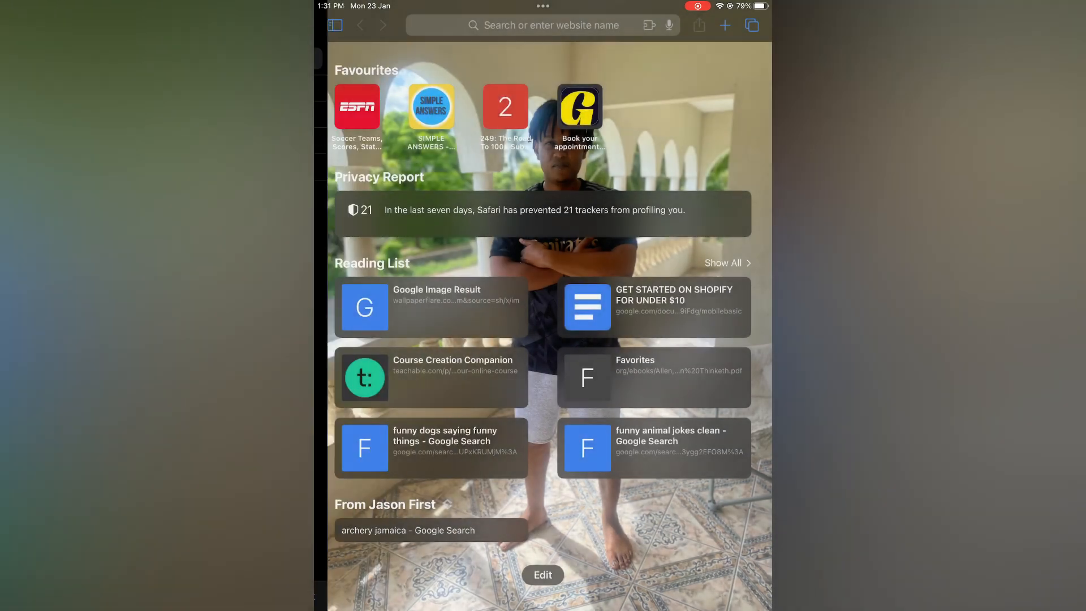